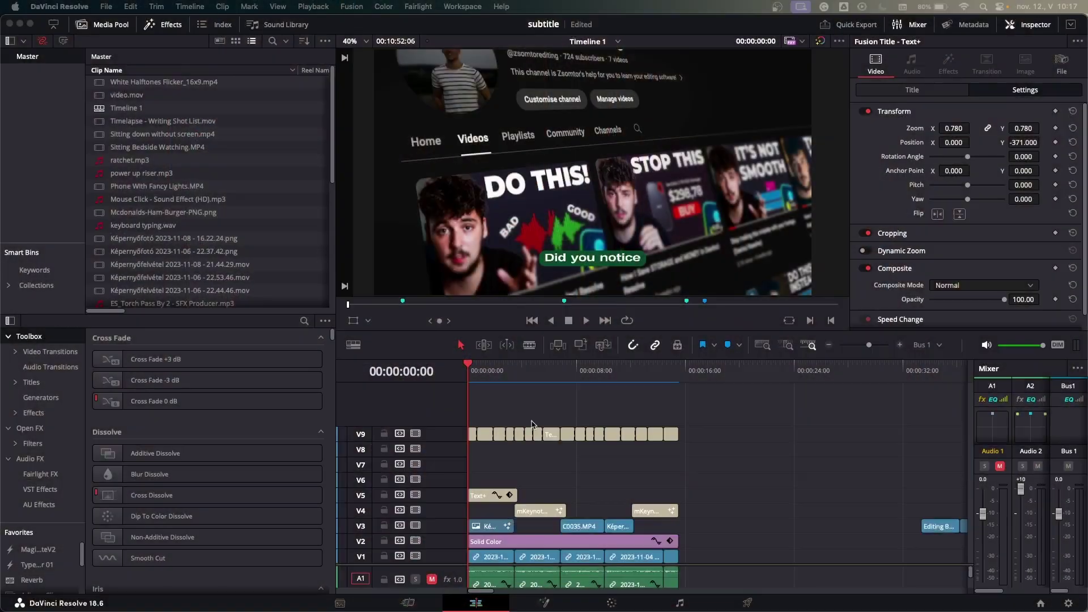
- Raise the first 'Did you notice' subtitle title to Position Y -336 and check the second title
{"action": "left_click_drag", "start_coordinate": [474, 377], "coordinate": [660, 380]}
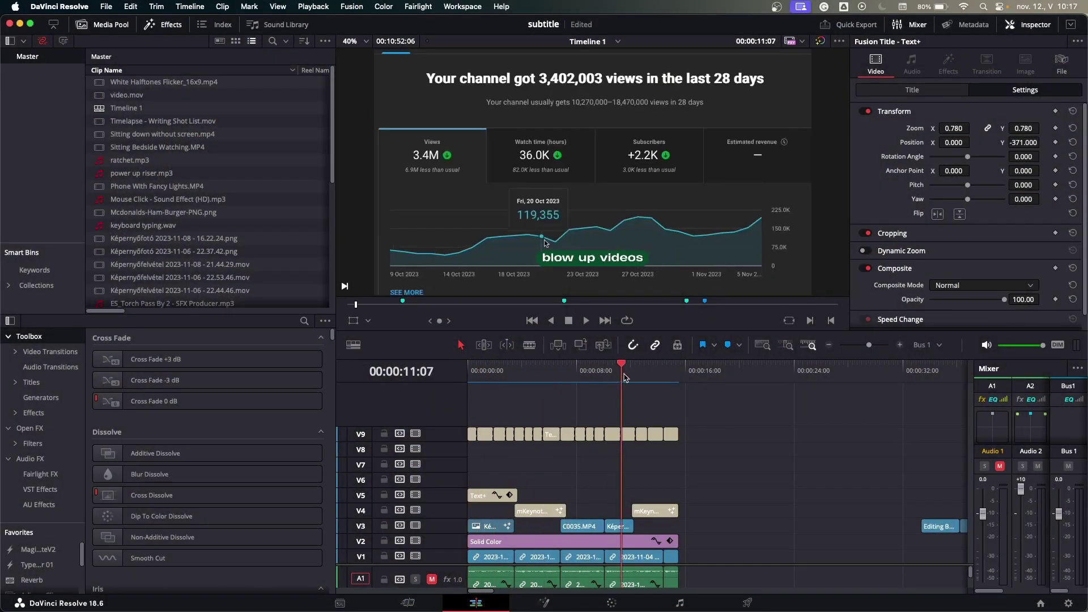
{"action": "key", "text": "Home"}
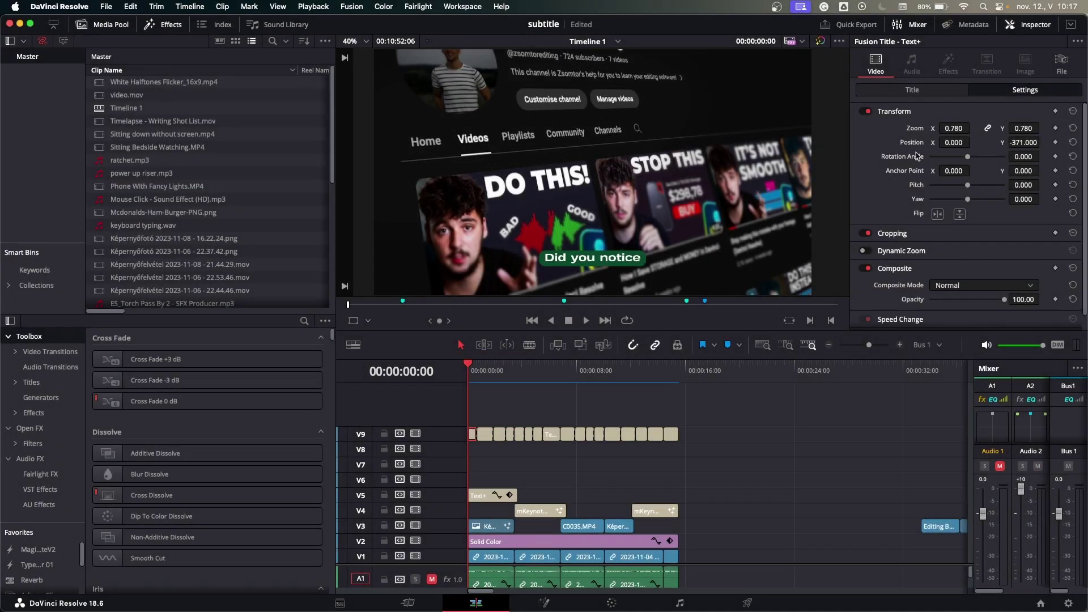
{"action": "left_click_drag", "start_coordinate": [1022, 141], "coordinate": [1033, 142]}
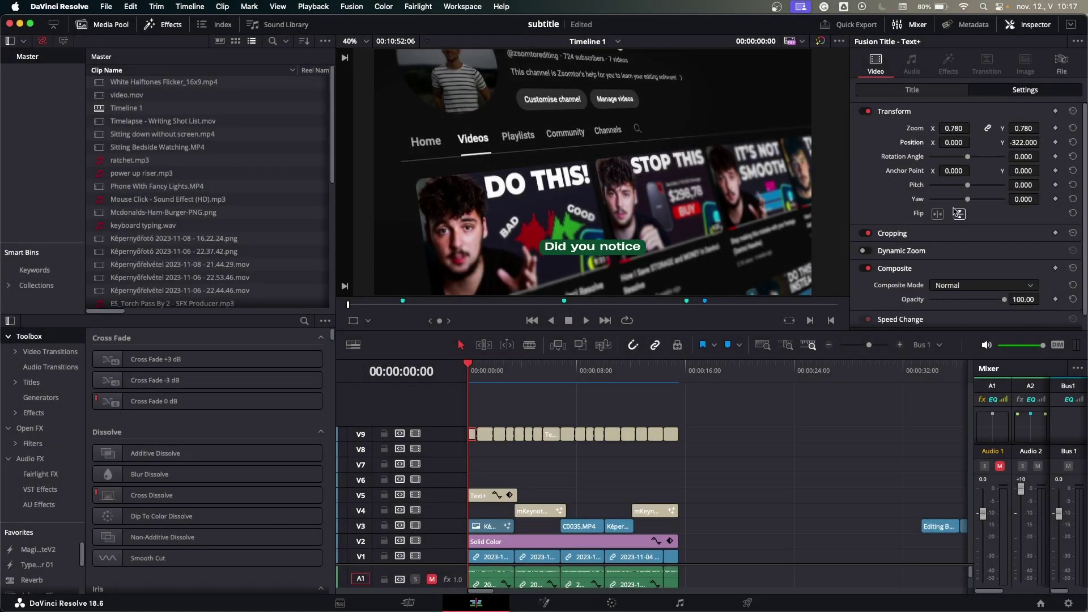
{"action": "left_click", "coordinate": [488, 435]}
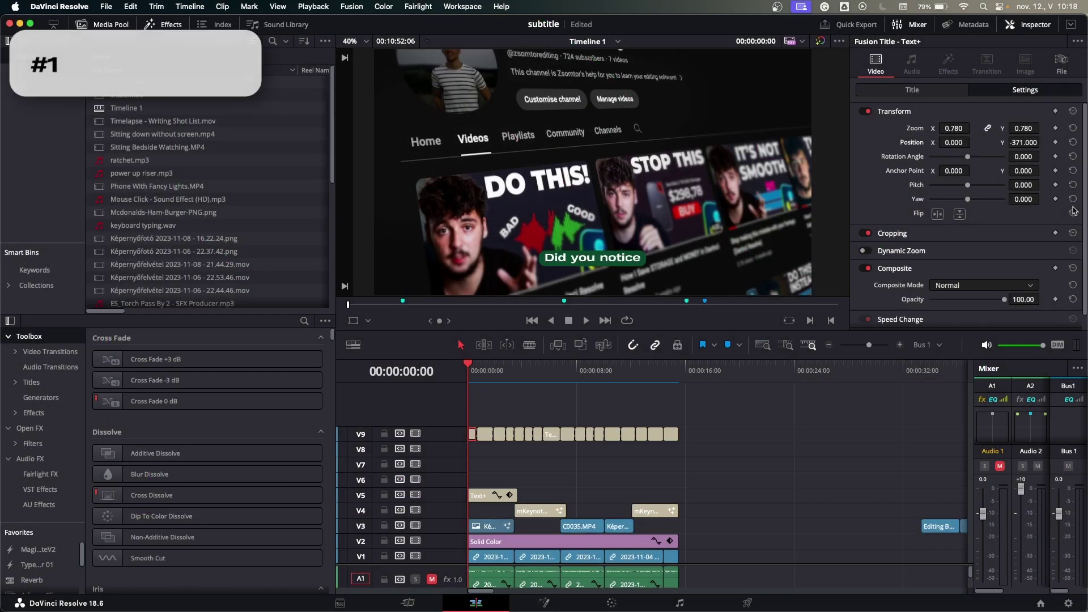
- Shrink the first subtitle title to 0.700 zoom, copy it and select all V9 titles
{"action": "left_click_drag", "start_coordinate": [954, 128], "coordinate": [974, 128]}
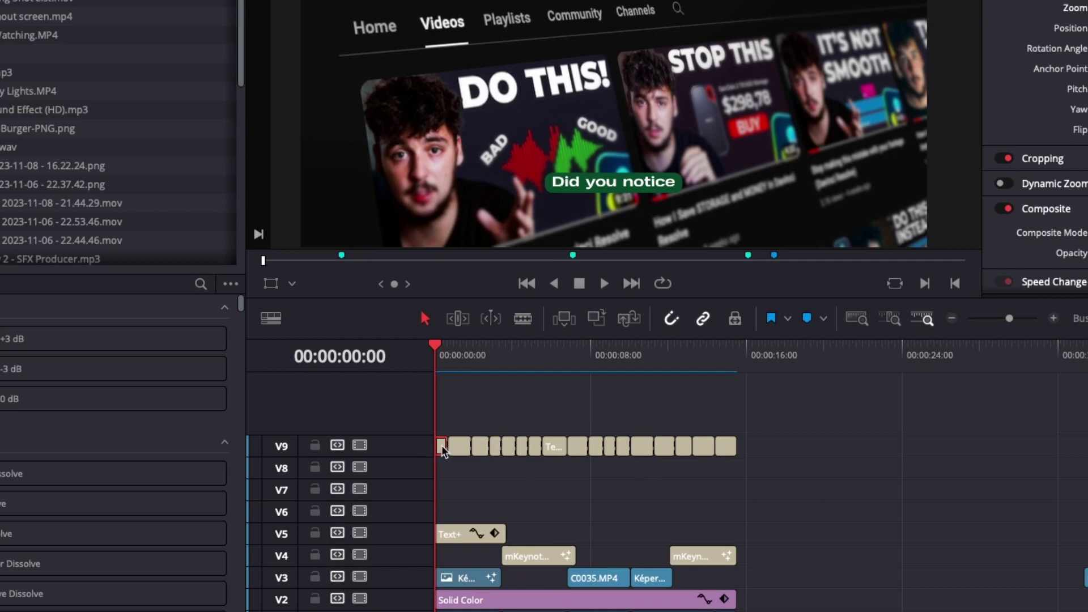
{"action": "right_click", "coordinate": [440, 445]}
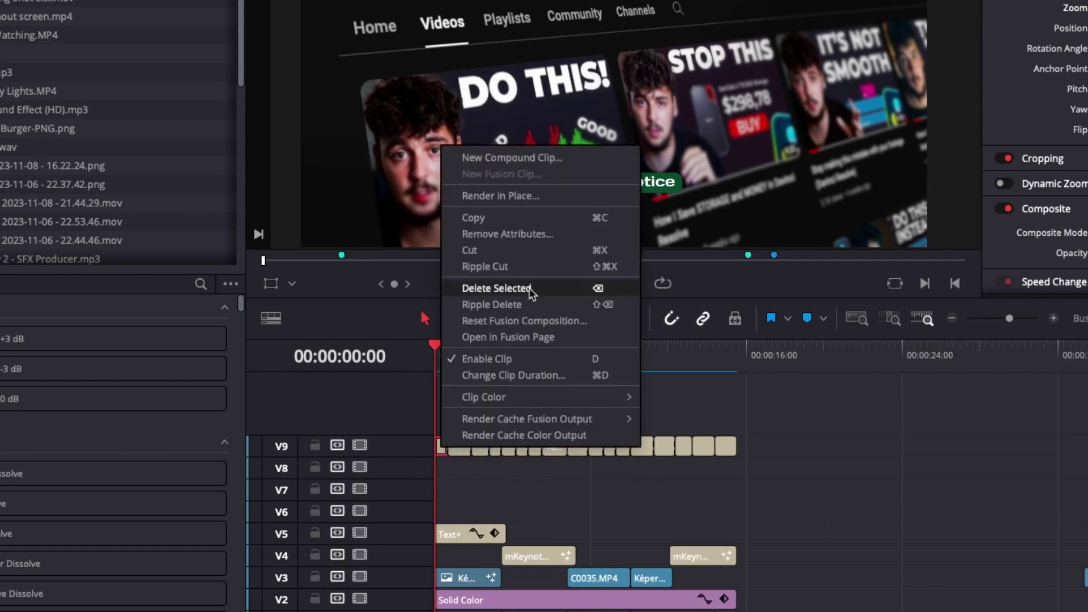
{"action": "left_click", "coordinate": [505, 217]}
{"action": "left_click_drag", "start_coordinate": [747, 431], "coordinate": [462, 461]}
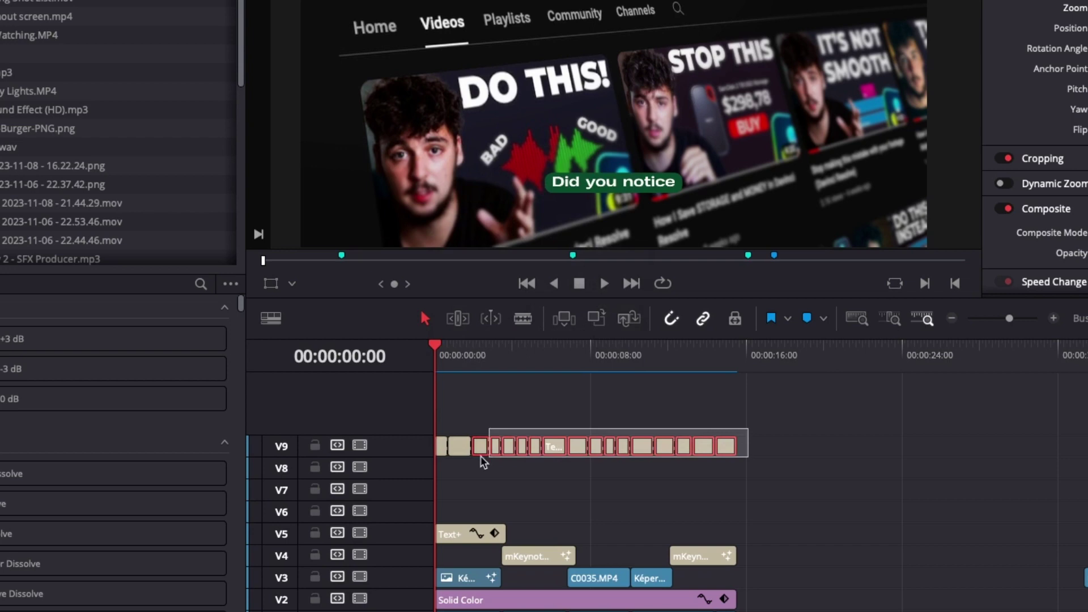
- Paste the copied zoom and position attributes onto the 16 subtitle titles and play back
{"action": "right_click", "coordinate": [463, 449]}
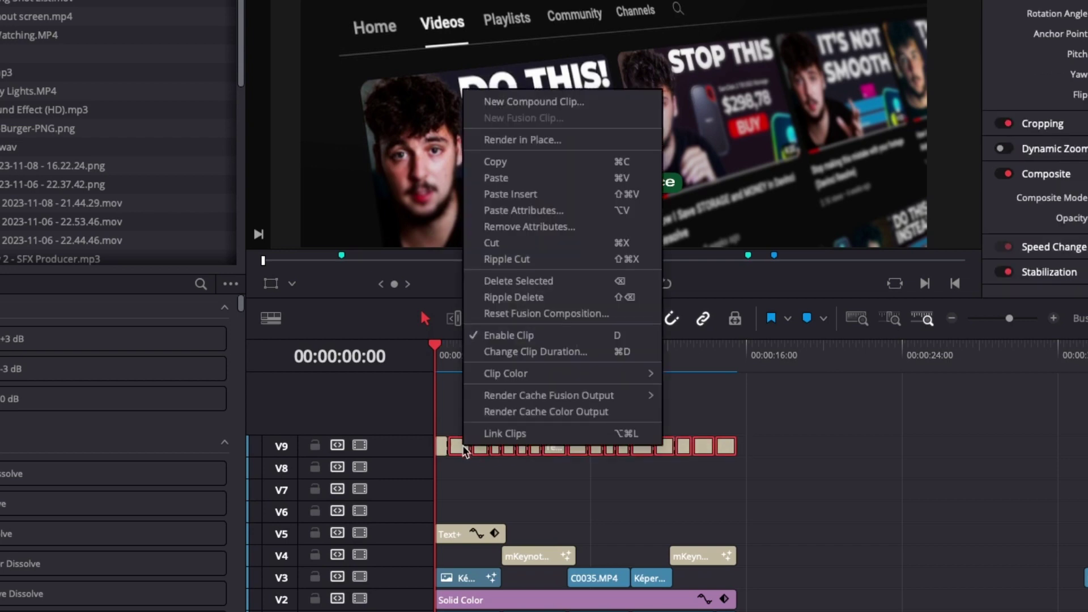
{"action": "left_click", "coordinate": [581, 216]}
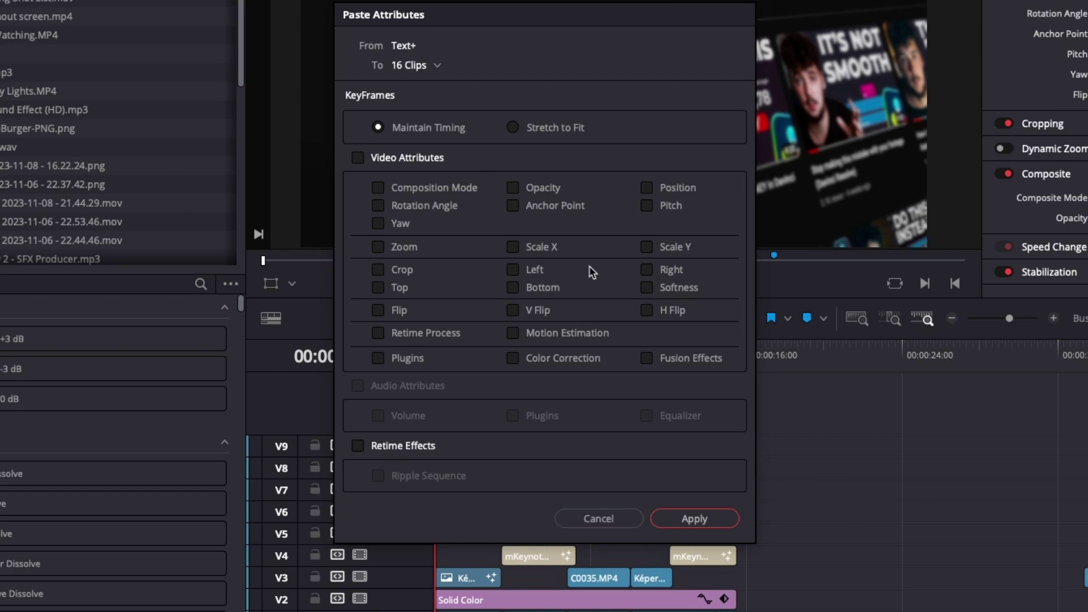
{"action": "left_click", "coordinate": [379, 247]}
{"action": "left_click", "coordinate": [694, 519]}
{"action": "key", "text": "space"}
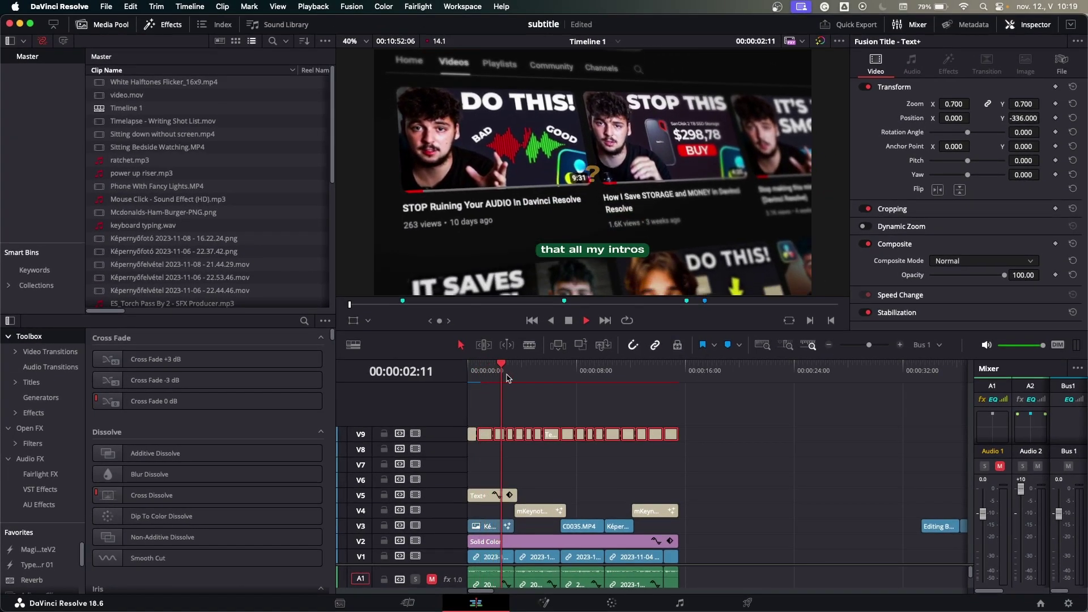
{"action": "left_click", "coordinate": [543, 374]}
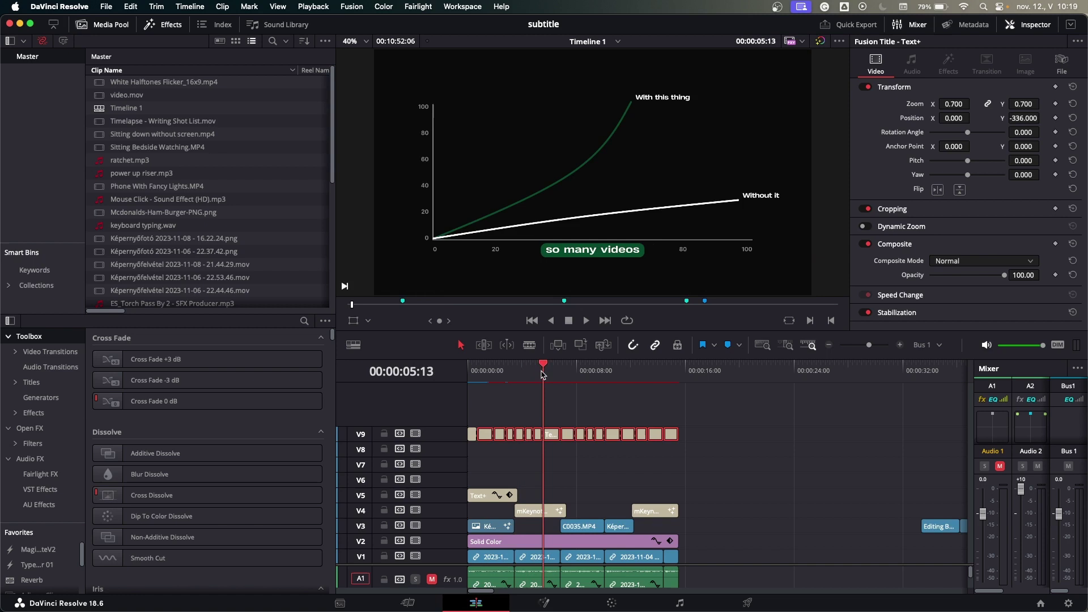
{"action": "left_click_drag", "start_coordinate": [543, 374], "coordinate": [495, 377]}
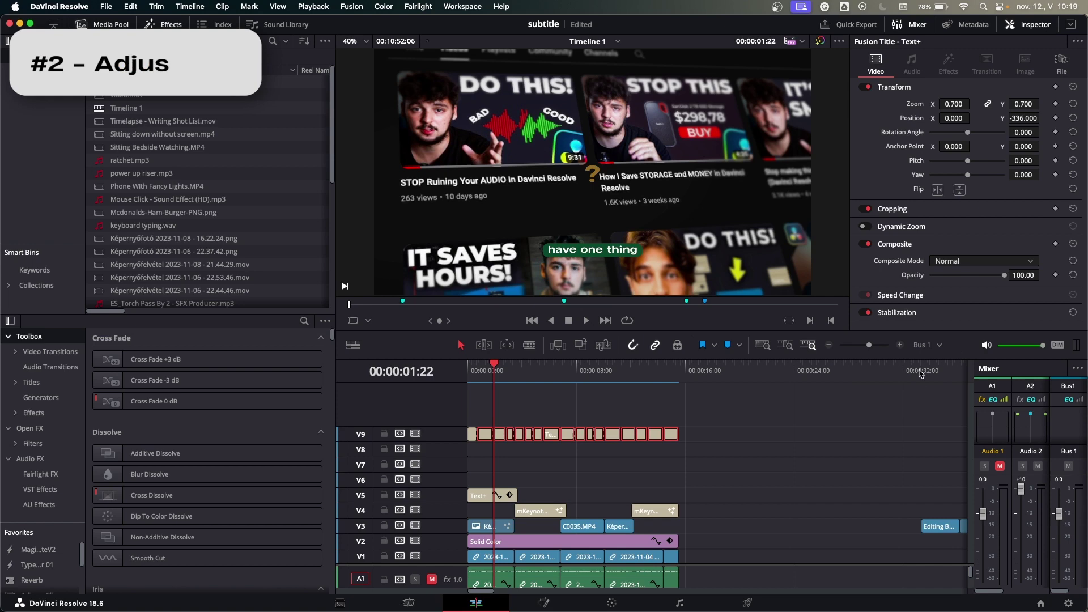
- Jump to the editing clips near 33 seconds and search Effects for 'adju'
{"action": "left_click", "coordinate": [922, 371]}
{"action": "key", "text": "super+minus"}
{"action": "key", "text": "super+equal"}
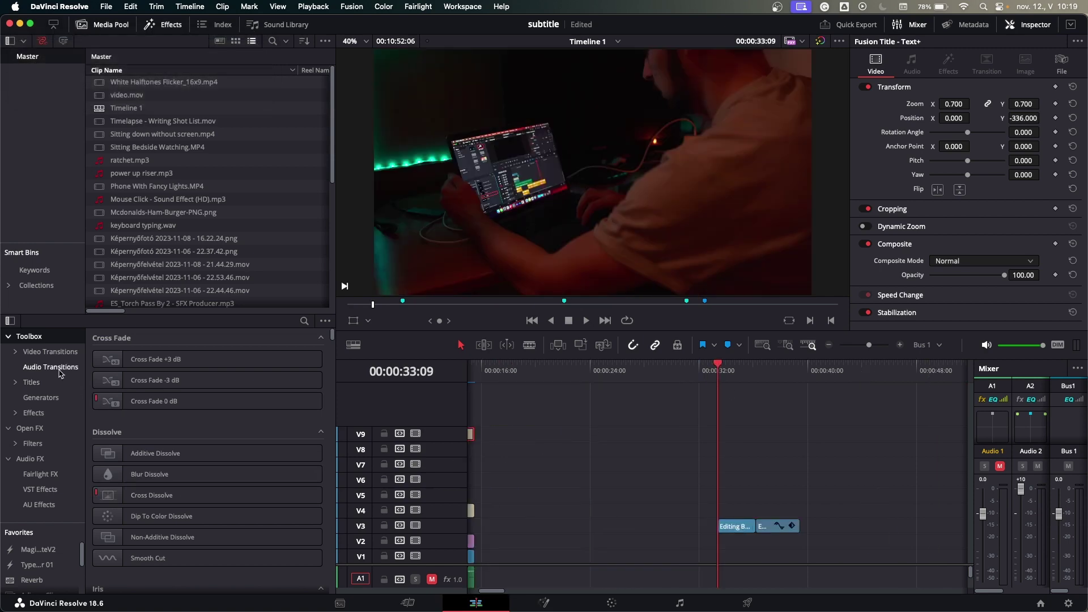
{"action": "left_click", "coordinate": [306, 320]}
{"action": "type", "text": "adju"}
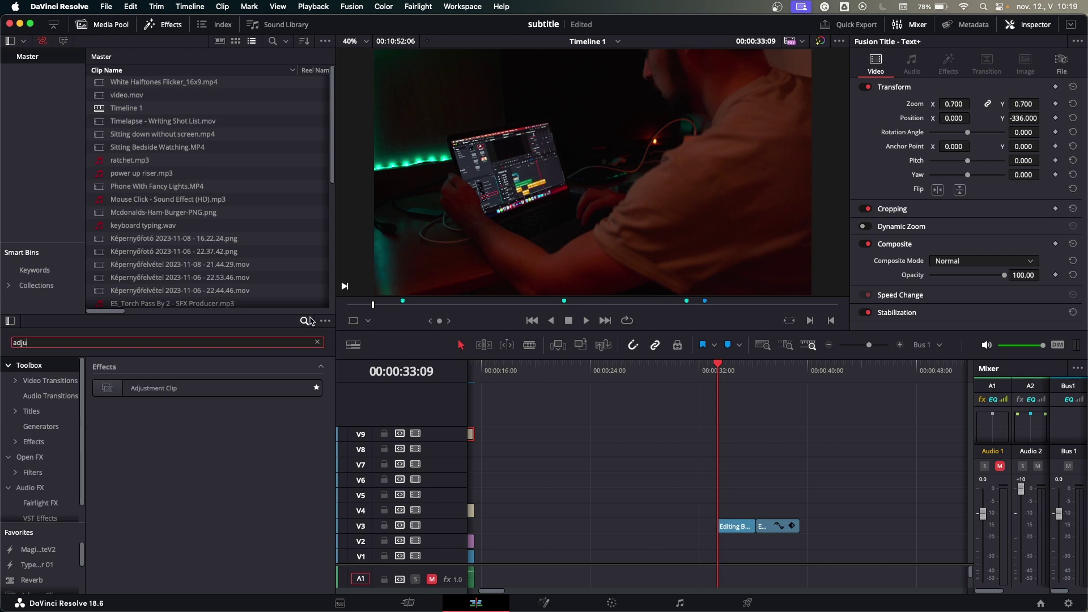
- Add an Adjustment Clip on V4 stretched over both end clips and save the project
{"action": "mouse_move", "coordinate": [206, 388]}
{"action": "left_mouse_down"}
{"action": "mouse_move", "coordinate": [748, 510]}
{"action": "mouse_move", "coordinate": [798, 508]}
{"action": "left_mouse_up"}
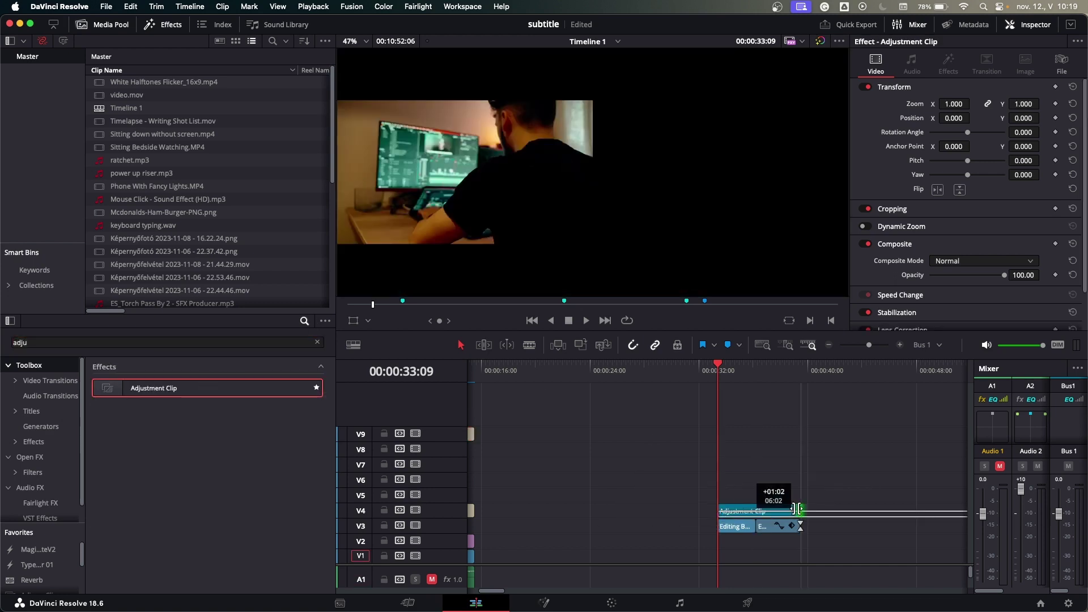
{"action": "left_click", "coordinate": [733, 371]}
{"action": "scroll", "coordinate": [736, 391], "scroll_direction": "up", "scroll_amount": 2}
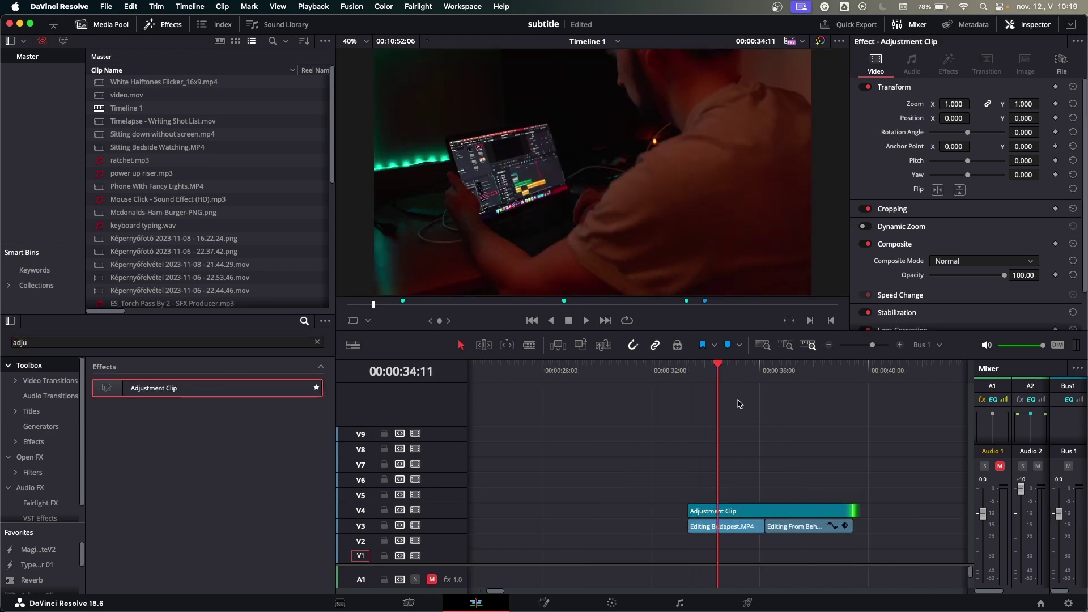
{"action": "key", "text": "super+s"}
- Keyframe the adjustment clip's zoom up to 1.090 and toggle V4 to compare
{"action": "left_click", "coordinate": [724, 514]}
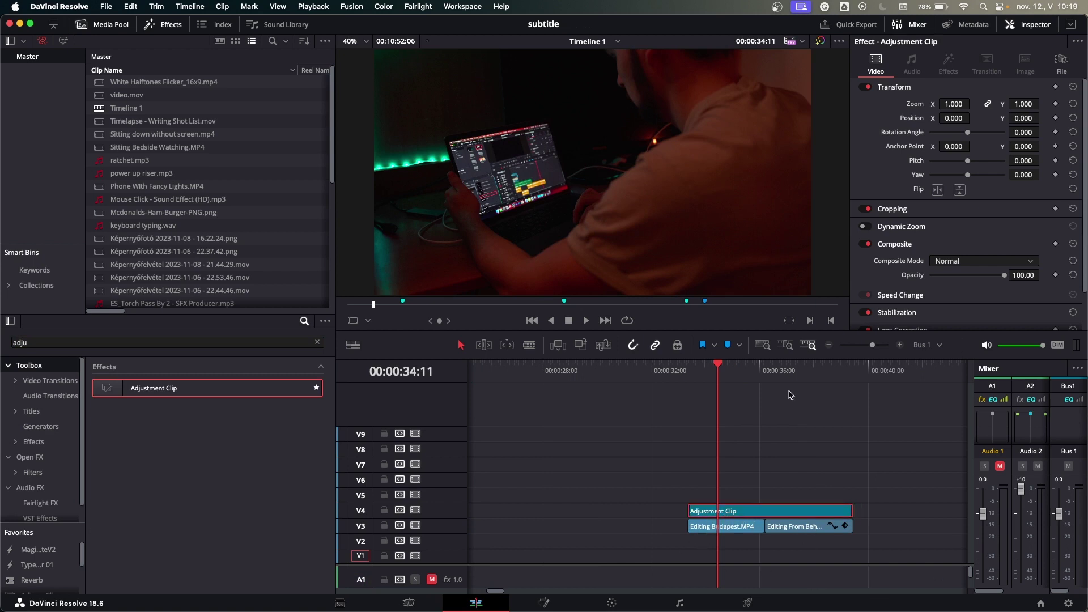
{"action": "left_click_drag", "start_coordinate": [952, 104], "coordinate": [986, 103]}
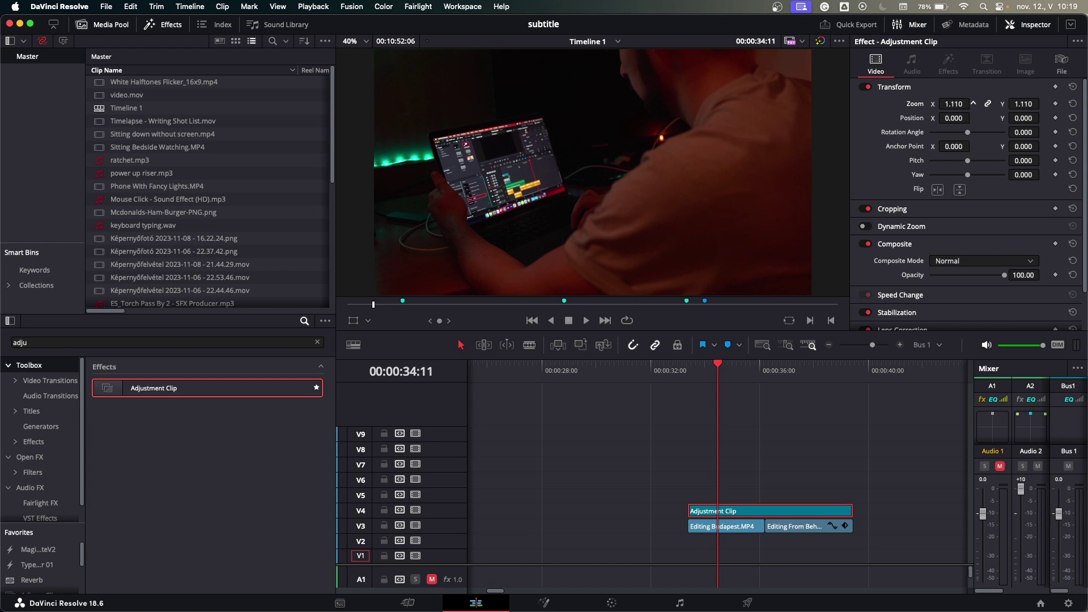
{"action": "left_click", "coordinate": [790, 370]}
{"action": "left_click", "coordinate": [416, 510]}
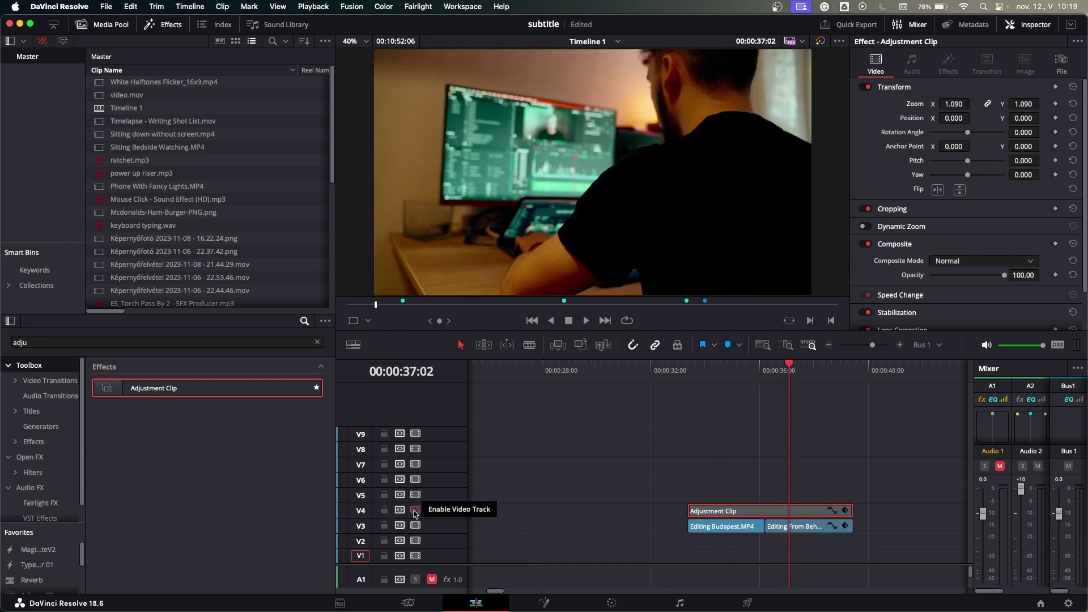
{"action": "left_click", "coordinate": [415, 510]}
- Inspect the two editing clips' settings and return to the adjustment clip's start
{"action": "left_click", "coordinate": [801, 530]}
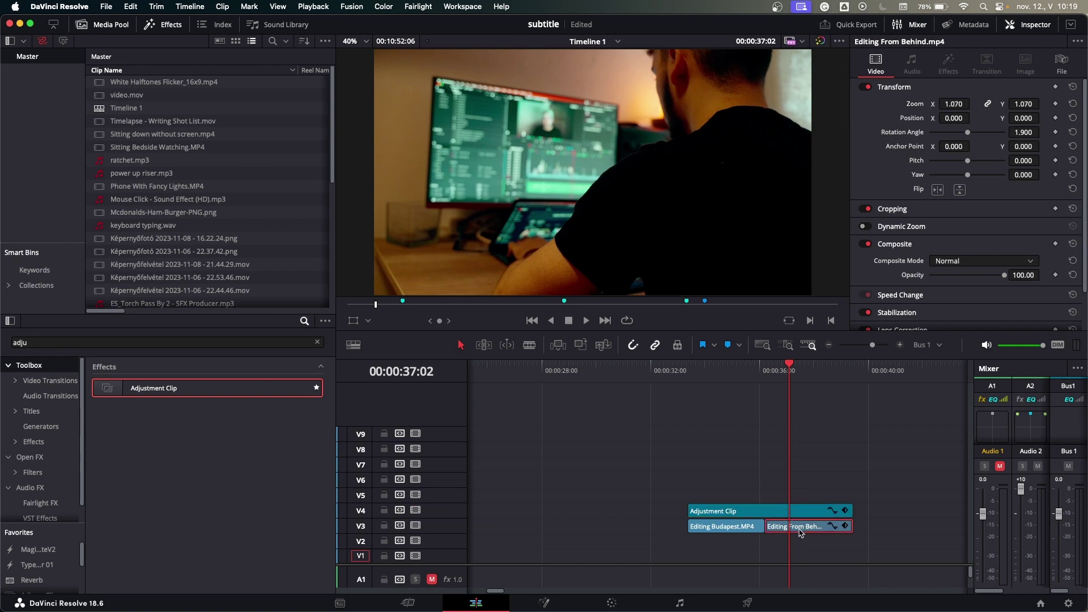
{"action": "left_click", "coordinate": [731, 530]}
{"action": "left_click", "coordinate": [763, 514]}
{"action": "left_click", "coordinate": [687, 371]}
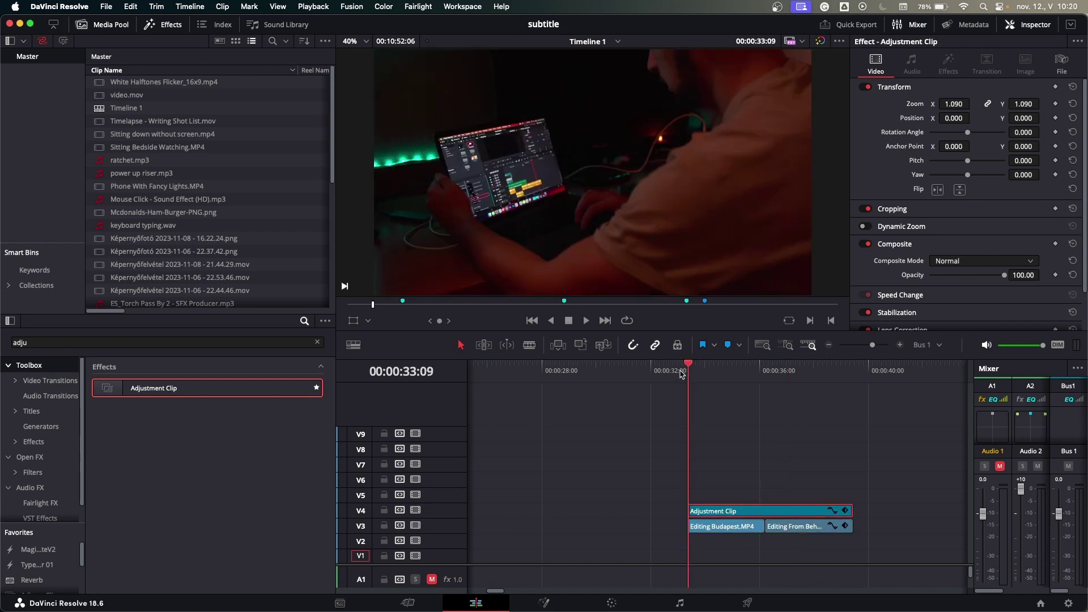
- Enable Dynamic Zoom on the adjustment clip and play the section back
{"action": "left_click", "coordinate": [867, 226]}
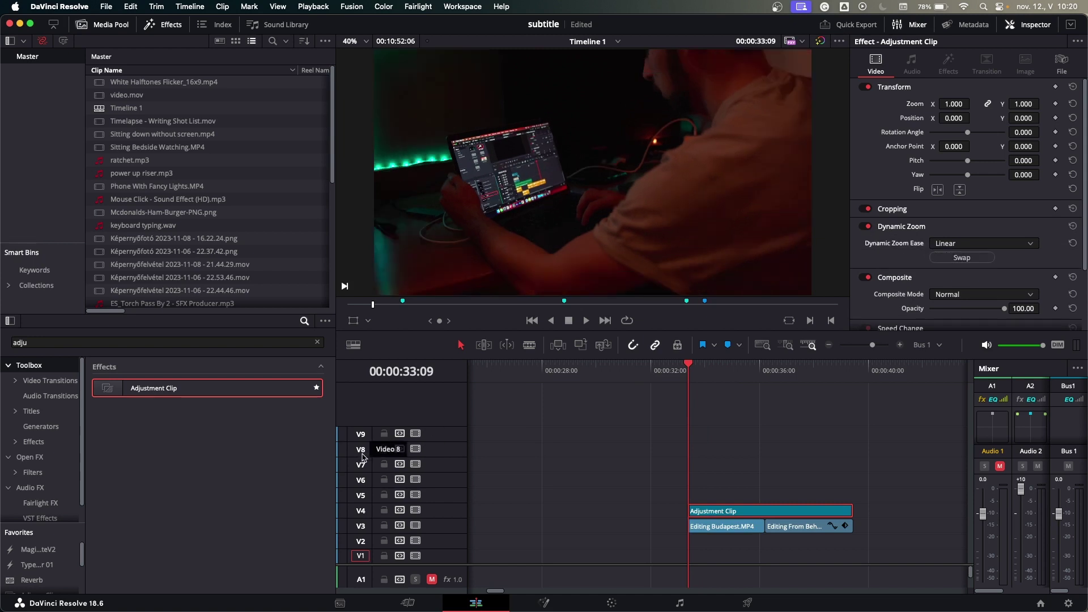
{"action": "key", "text": "space"}
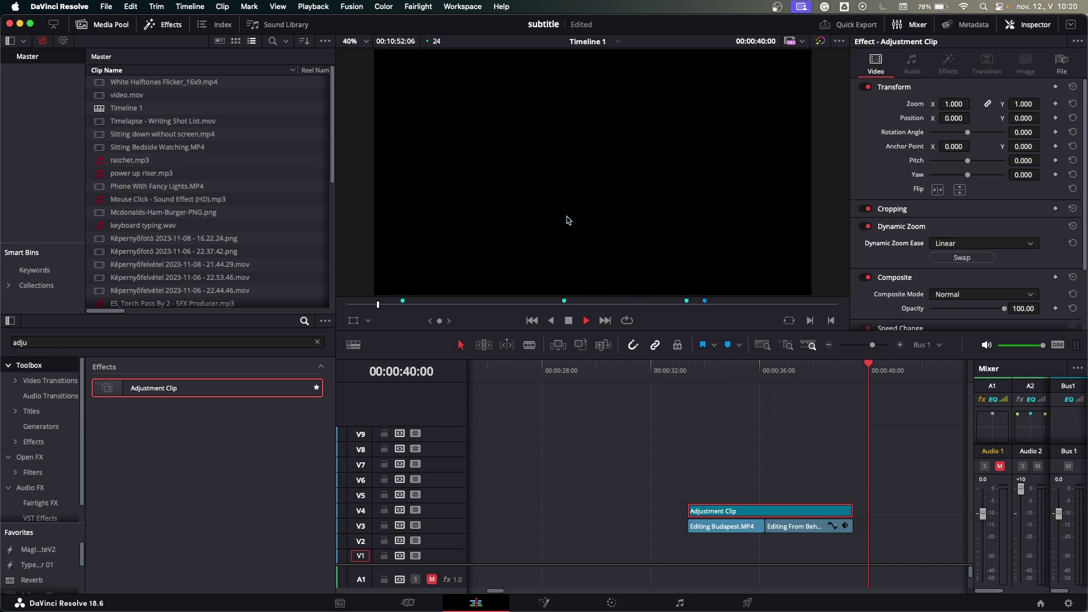
{"action": "key", "text": "space"}
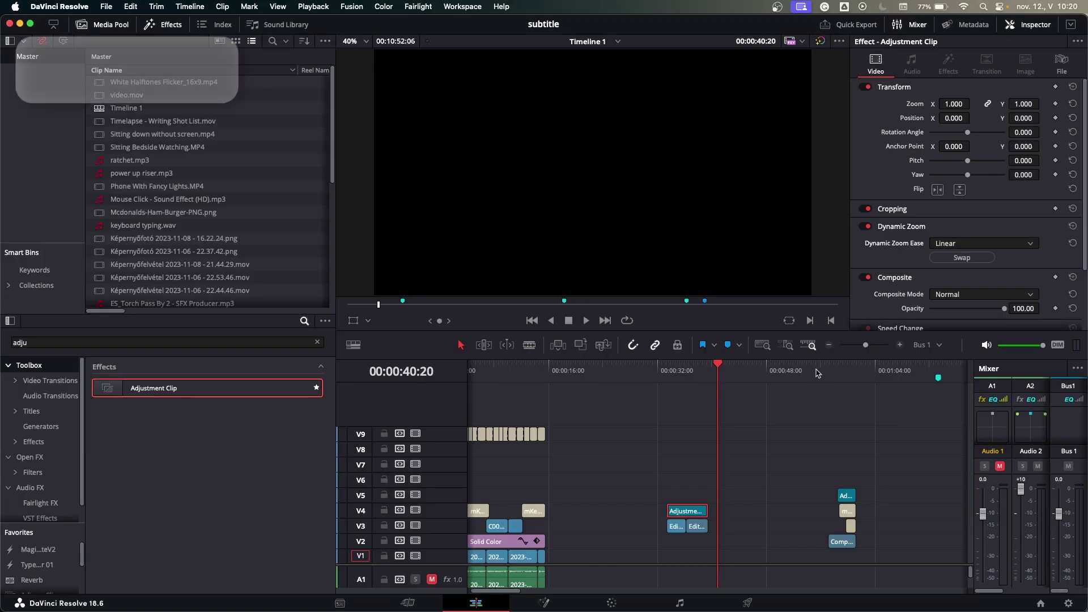
{"action": "scroll", "coordinate": [824, 371], "scroll_direction": "up", "scroll_amount": 2}
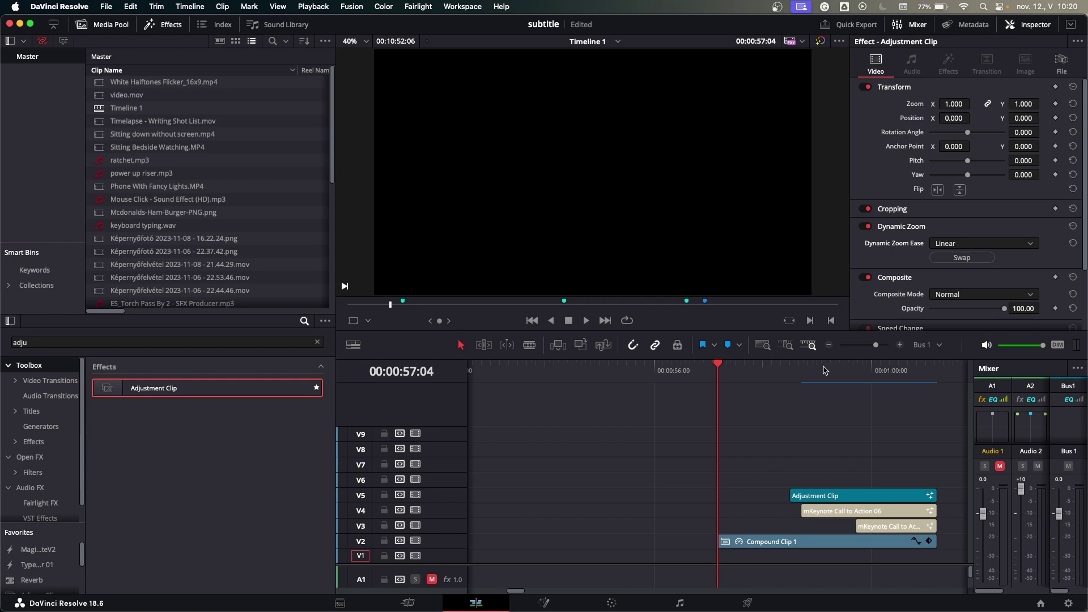
- Compare the section with the adjustment clip's track disabled and then re-enabled
{"action": "left_click", "coordinate": [416, 495]}
{"action": "key", "text": "space"}
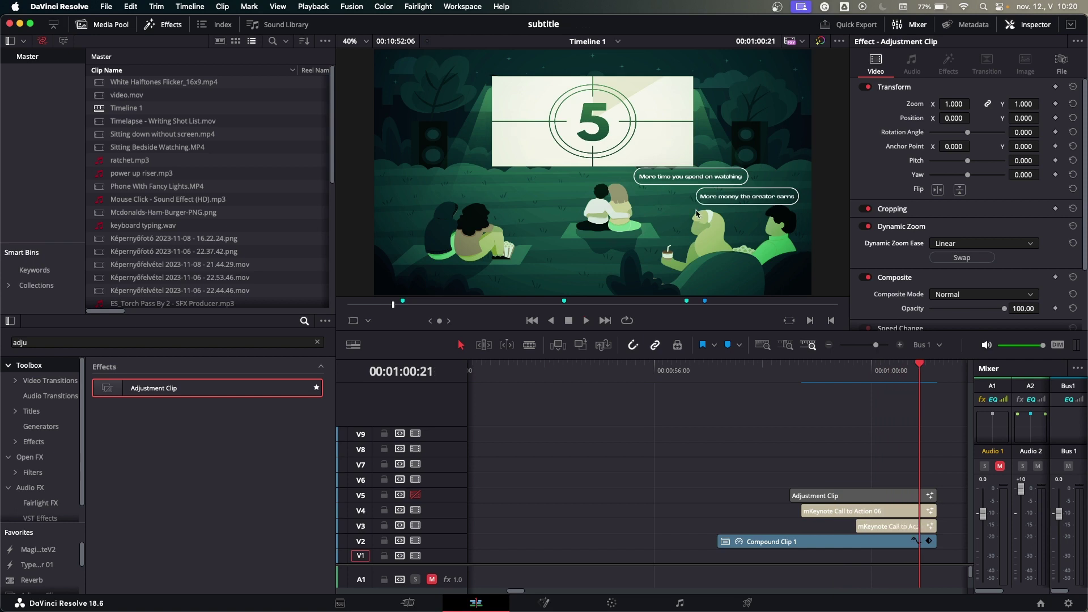
{"action": "left_click", "coordinate": [414, 496]}
{"action": "left_click", "coordinate": [790, 372]}
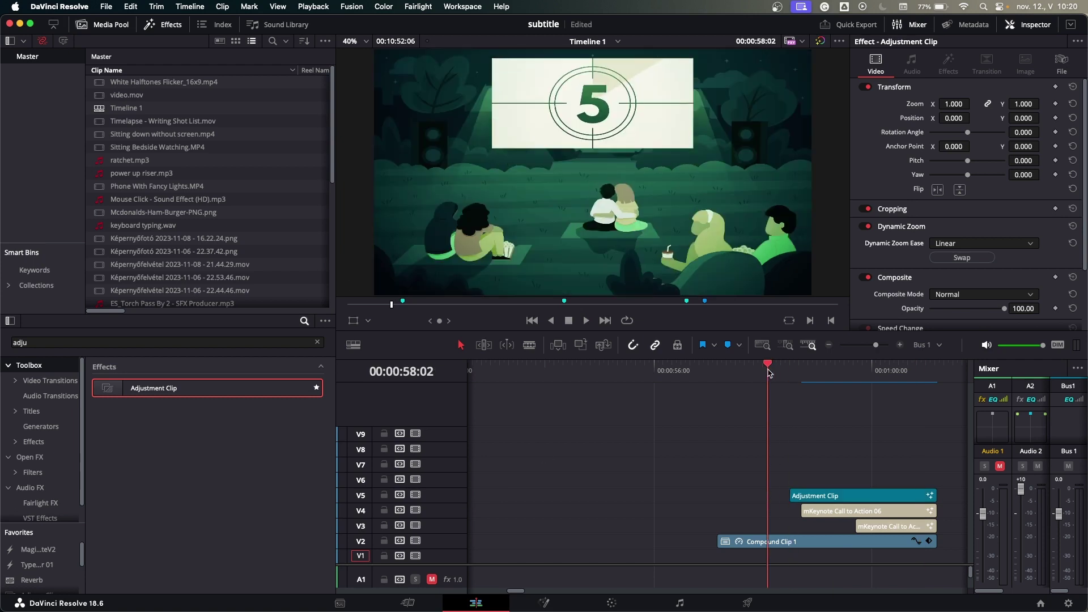
{"action": "key", "text": "space"}
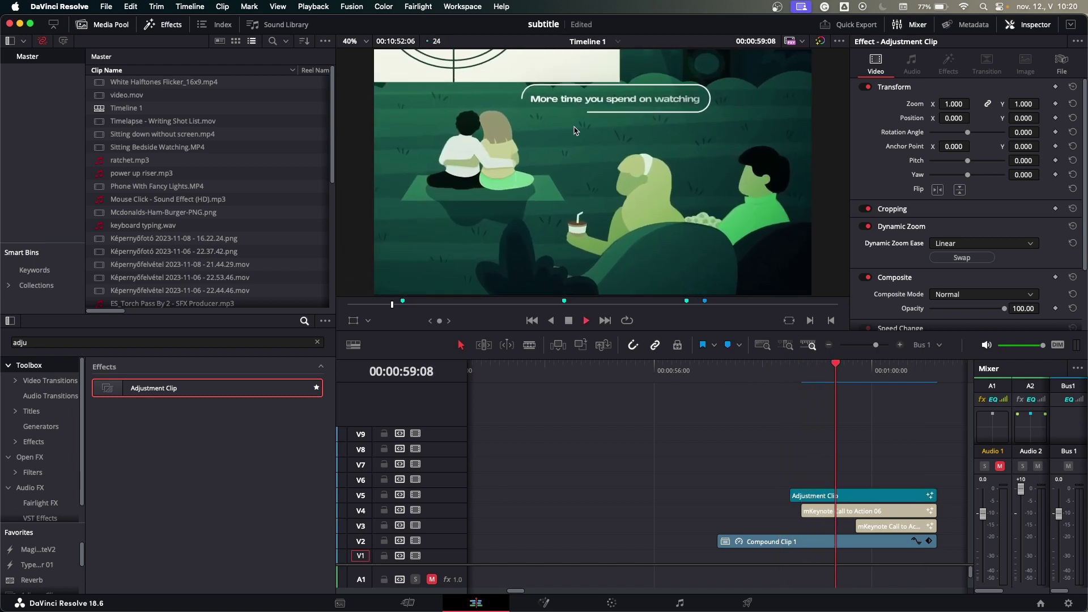
{"action": "key", "text": "space"}
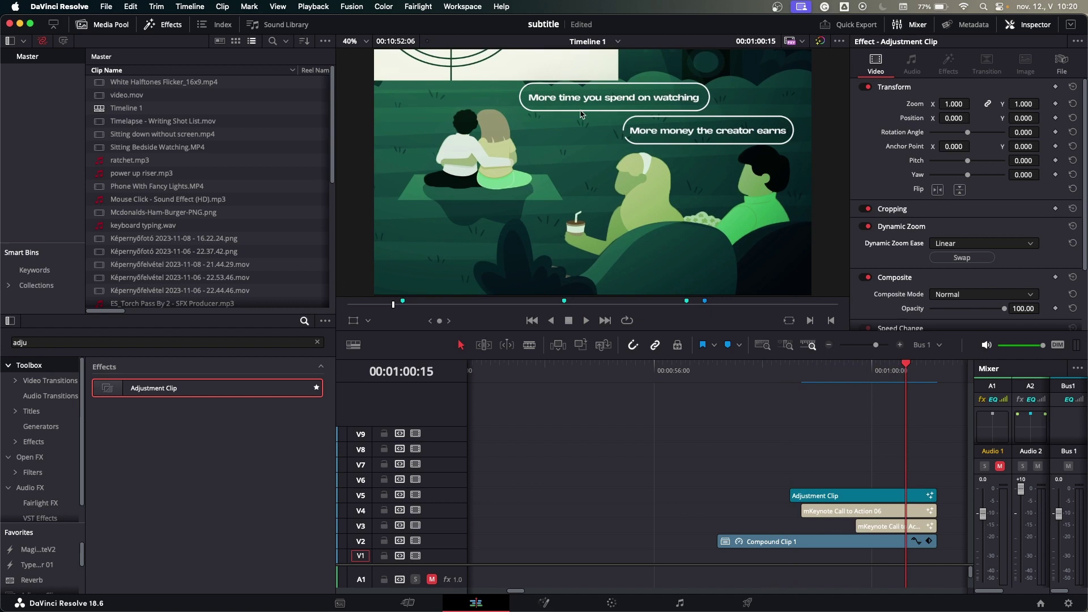
- Move both title clips above the adjustment clip to V7/V6 and play back
{"action": "left_click", "coordinate": [787, 371]}
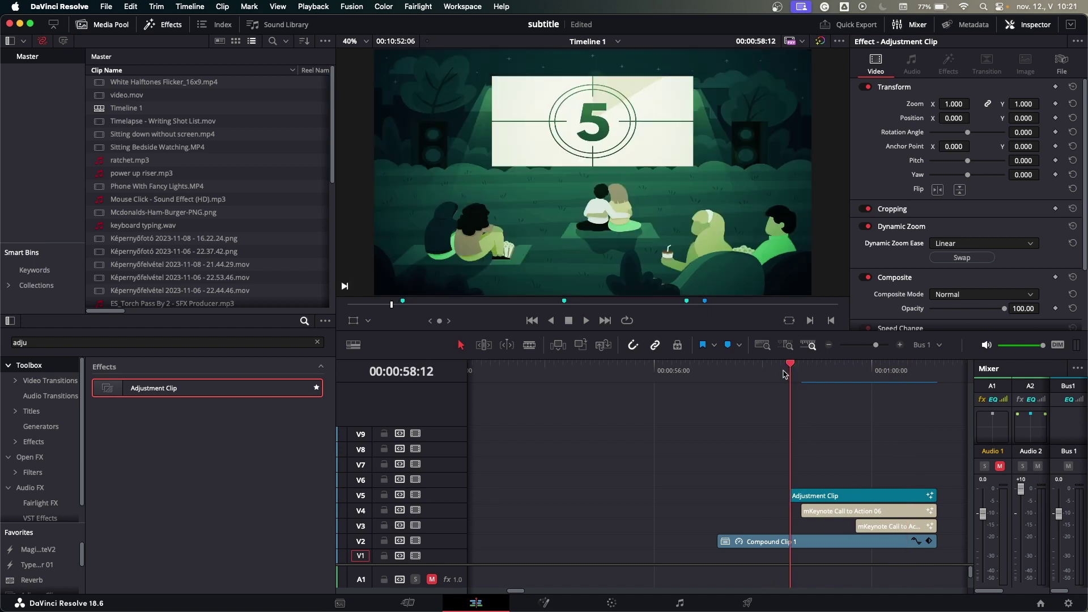
{"action": "mouse_move", "coordinate": [840, 531]}
{"action": "left_mouse_down"}
{"action": "mouse_move", "coordinate": [891, 506]}
{"action": "mouse_move", "coordinate": [862, 465]}
{"action": "left_mouse_up"}
{"action": "key", "text": "space"}
{"action": "key", "text": "space"}
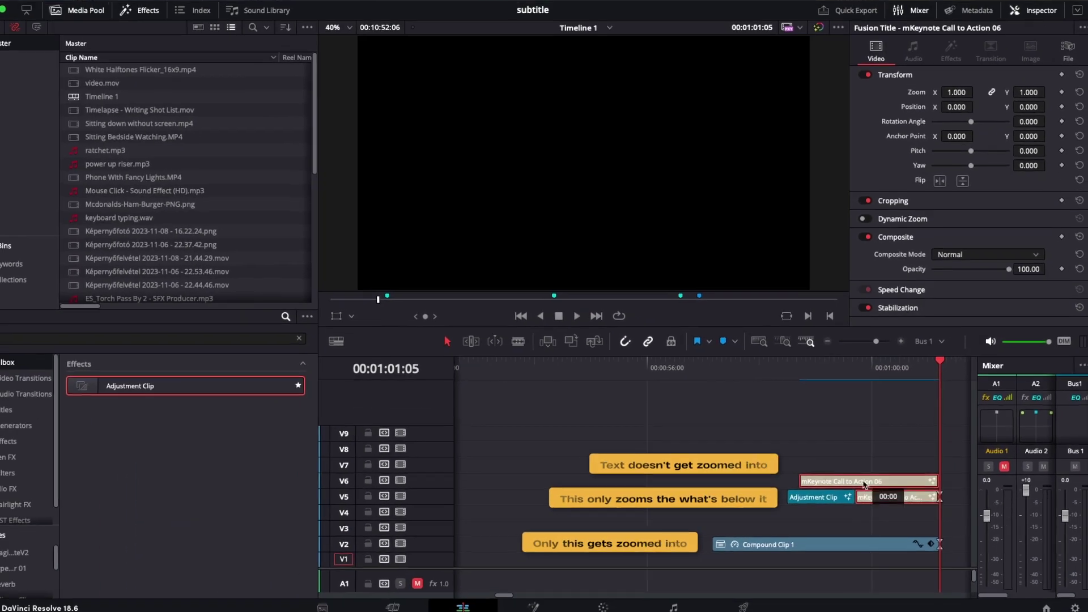
- Move the title clips back down to V4/V3, review the zoom and select the V5 adjustment clip
{"action": "left_click_drag", "start_coordinate": [815, 477], "coordinate": [842, 503]}
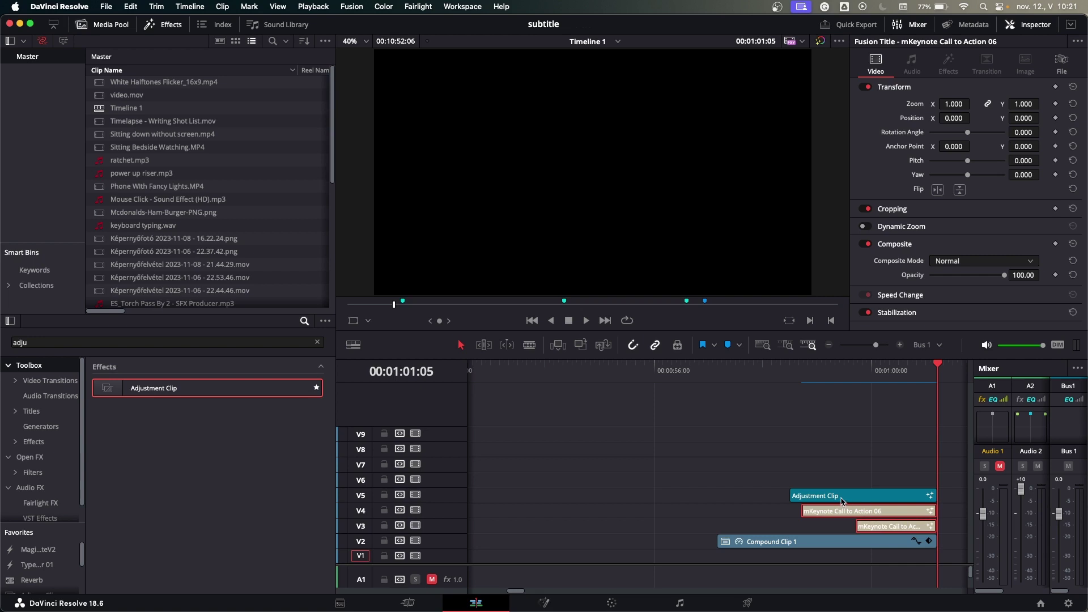
{"action": "left_click", "coordinate": [790, 375]}
{"action": "left_click_drag", "start_coordinate": [847, 370], "coordinate": [815, 371]}
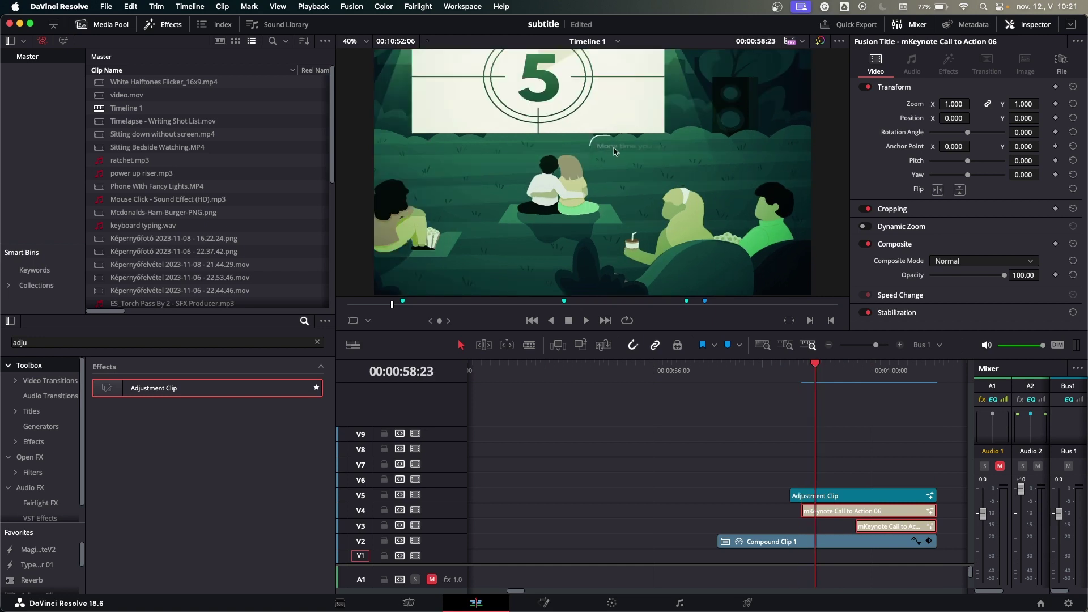
{"action": "key", "text": "space"}
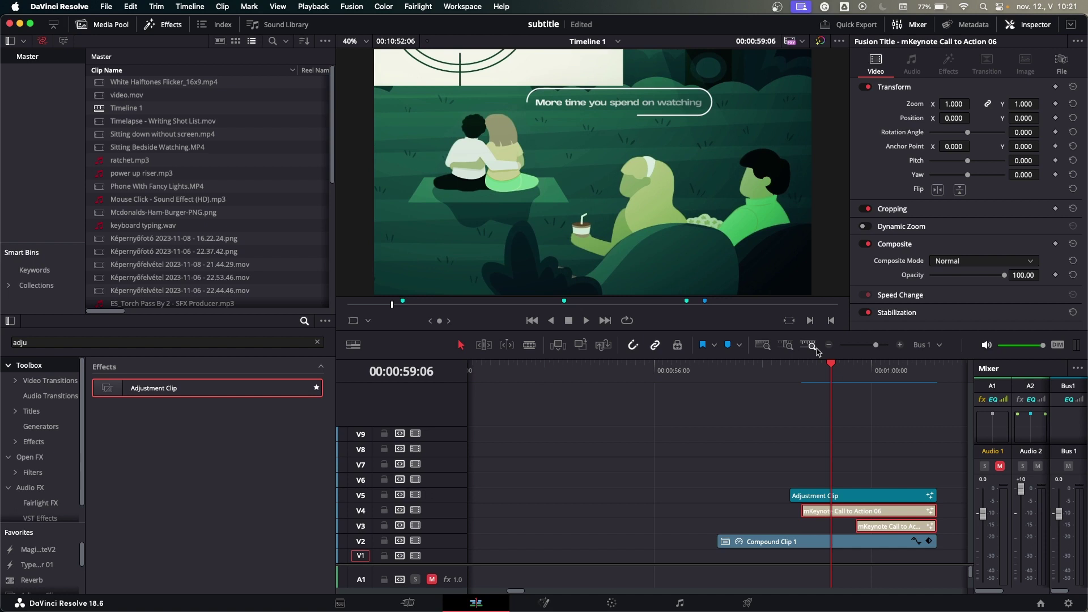
{"action": "left_click", "coordinate": [832, 496]}
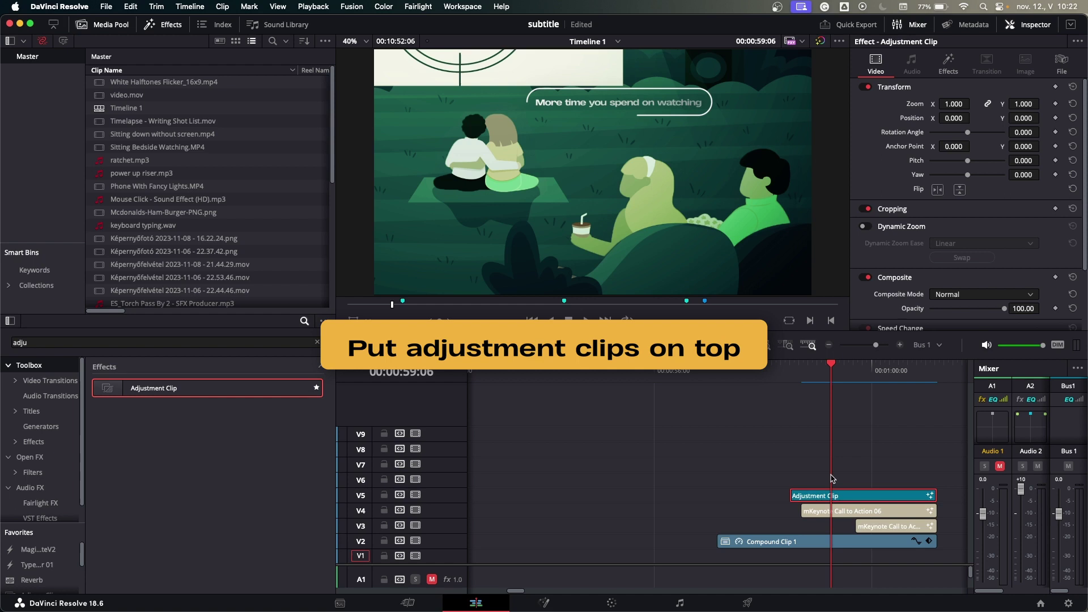
- Colour the V5 adjustment clip green via Clip Color
{"action": "right_click", "coordinate": [887, 498]}
{"action": "mouse_move", "coordinate": [916, 460]}
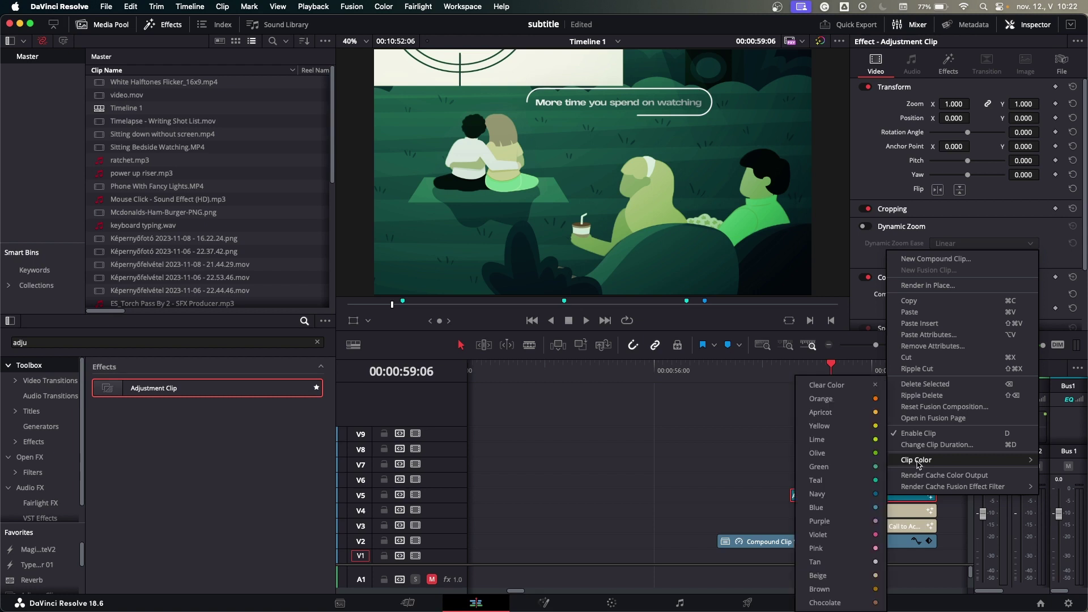
{"action": "left_click", "coordinate": [859, 467]}
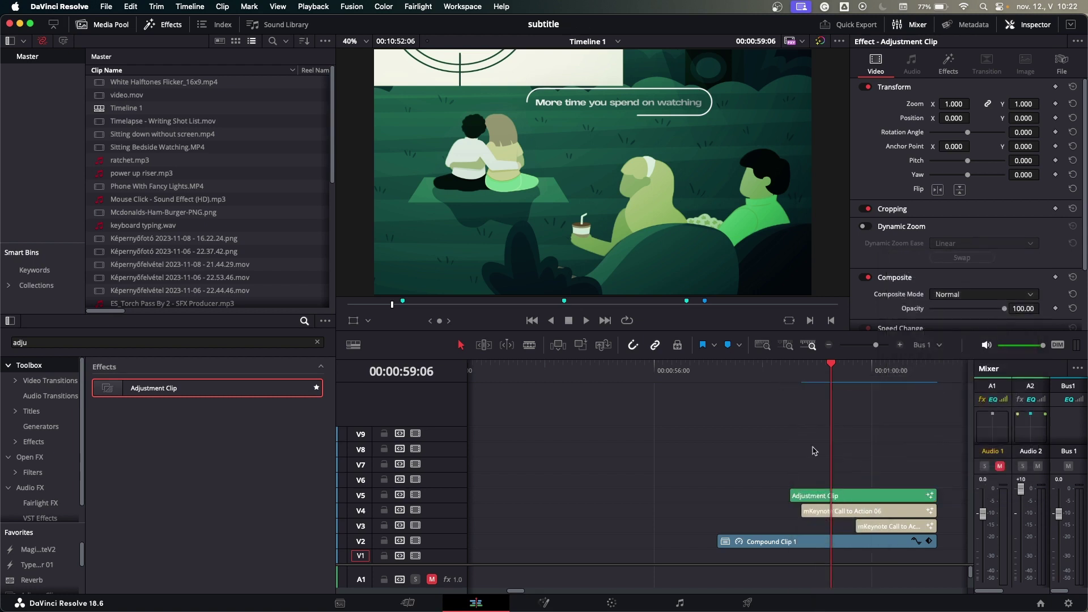
{"action": "scroll", "coordinate": [856, 500], "scroll_direction": "down", "scroll_amount": 3}
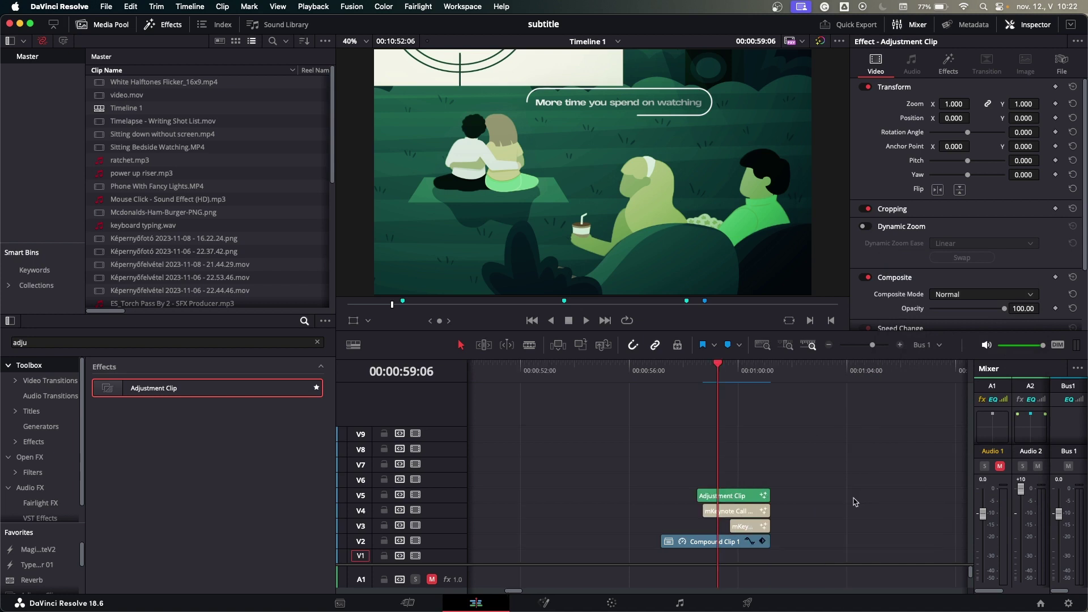
{"action": "scroll", "coordinate": [722, 499], "scroll_direction": "down", "scroll_amount": 3}
- Move the earlier adjustment clip to V5, play its section and delete it
{"action": "left_click_drag", "start_coordinate": [561, 511], "coordinate": [583, 496]}
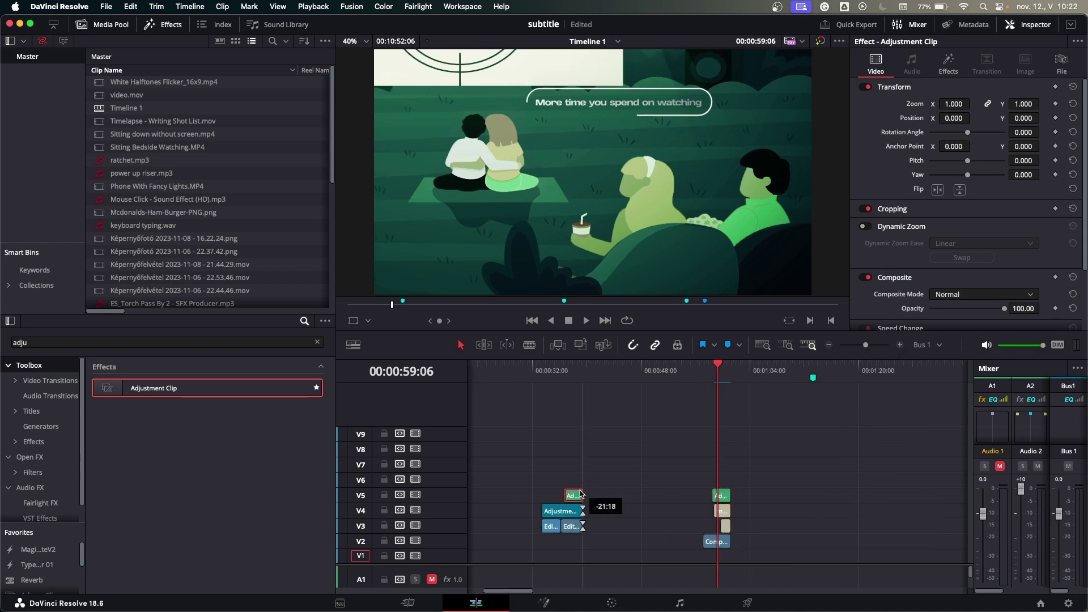
{"action": "left_click", "coordinate": [564, 389]}
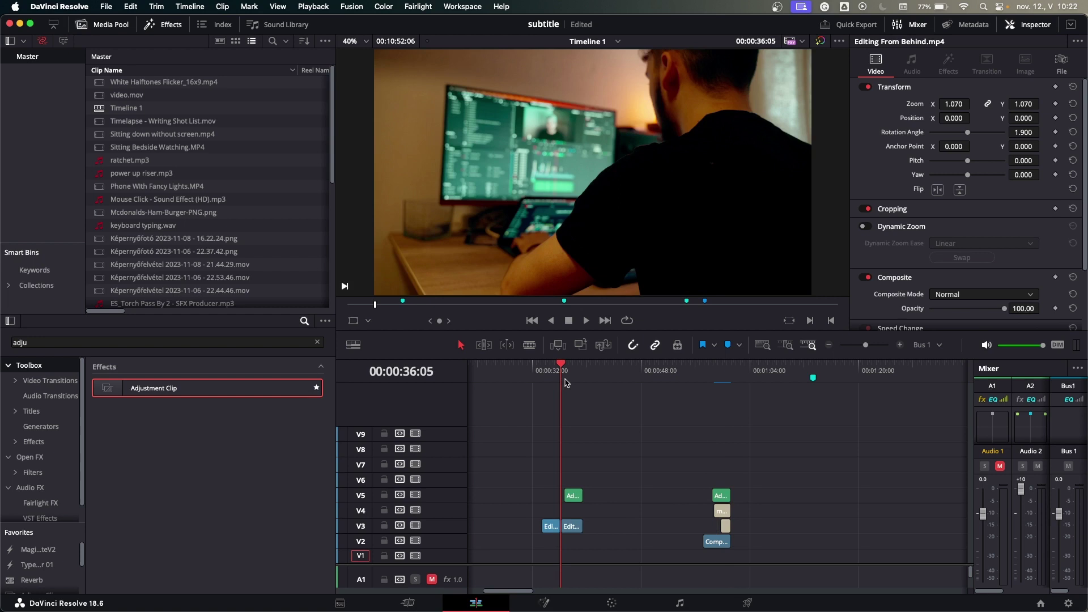
{"action": "key", "text": "space"}
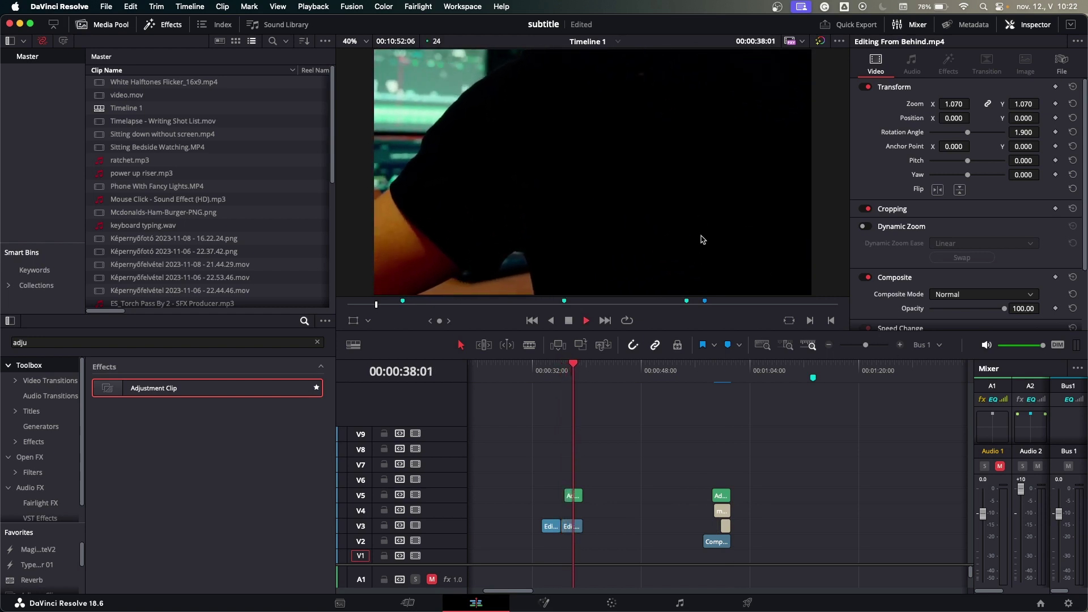
{"action": "key", "text": "space"}
{"action": "key", "text": "BackSpace"}
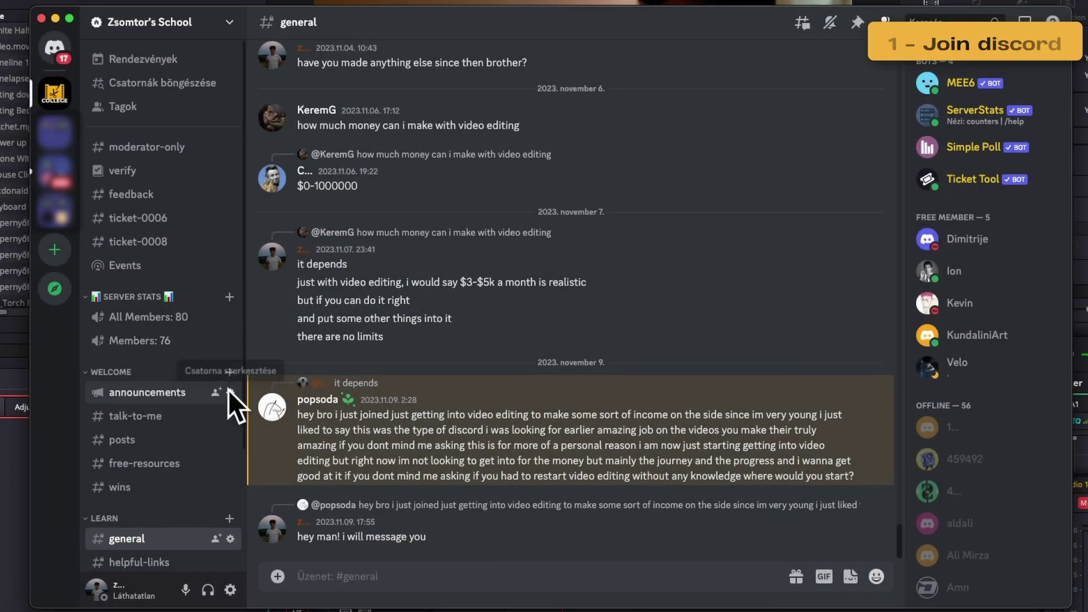
- Create a ticket from #talk-to-me and post 'i want this document' in ticket-0010
{"action": "left_click", "coordinate": [185, 423]}
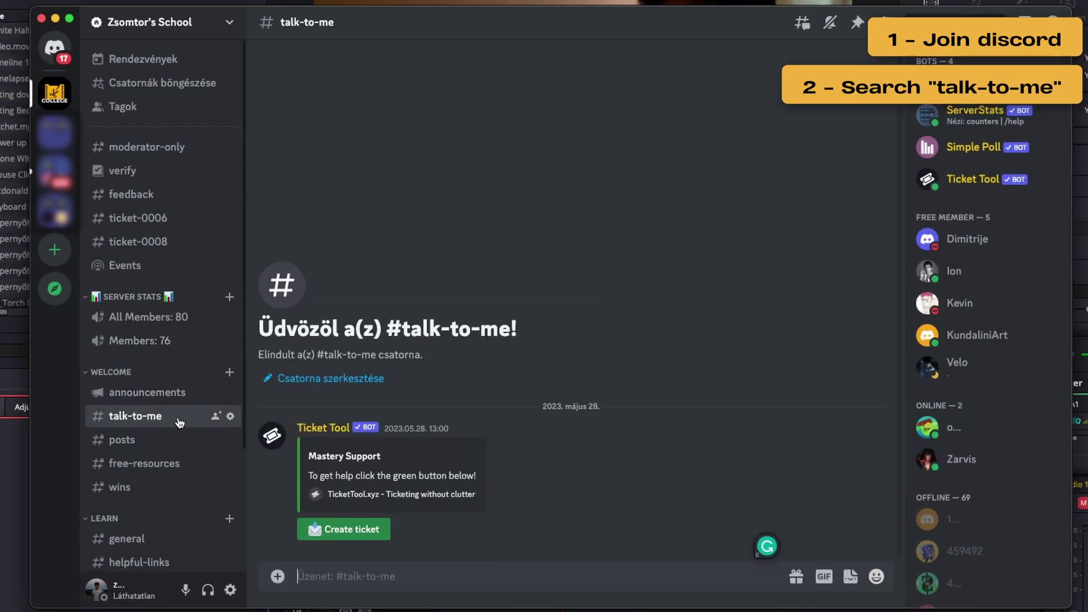
{"action": "left_click", "coordinate": [337, 533]}
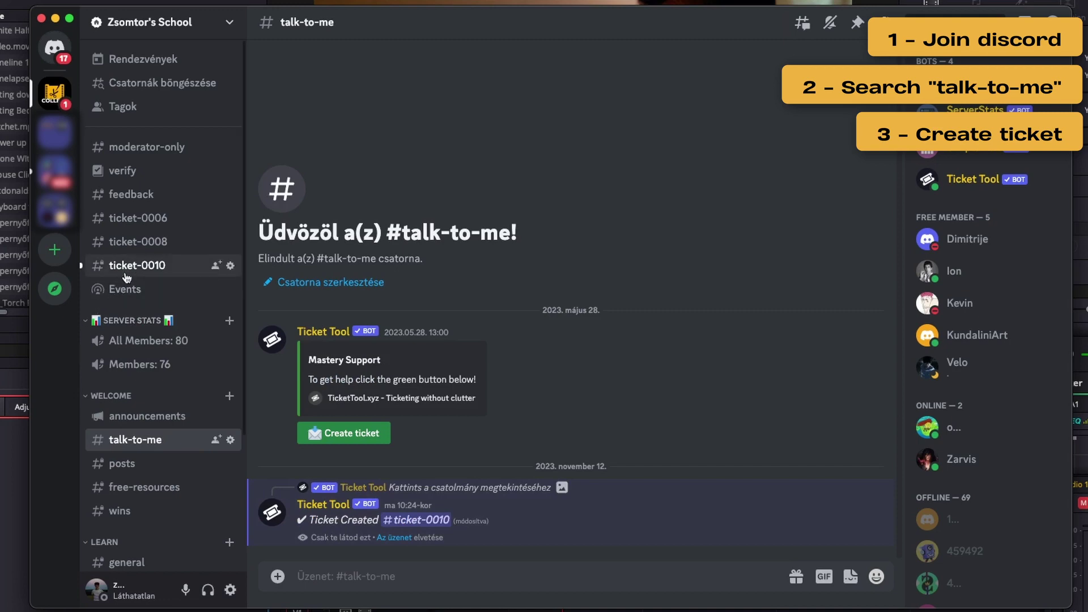
{"action": "left_click", "coordinate": [136, 265]}
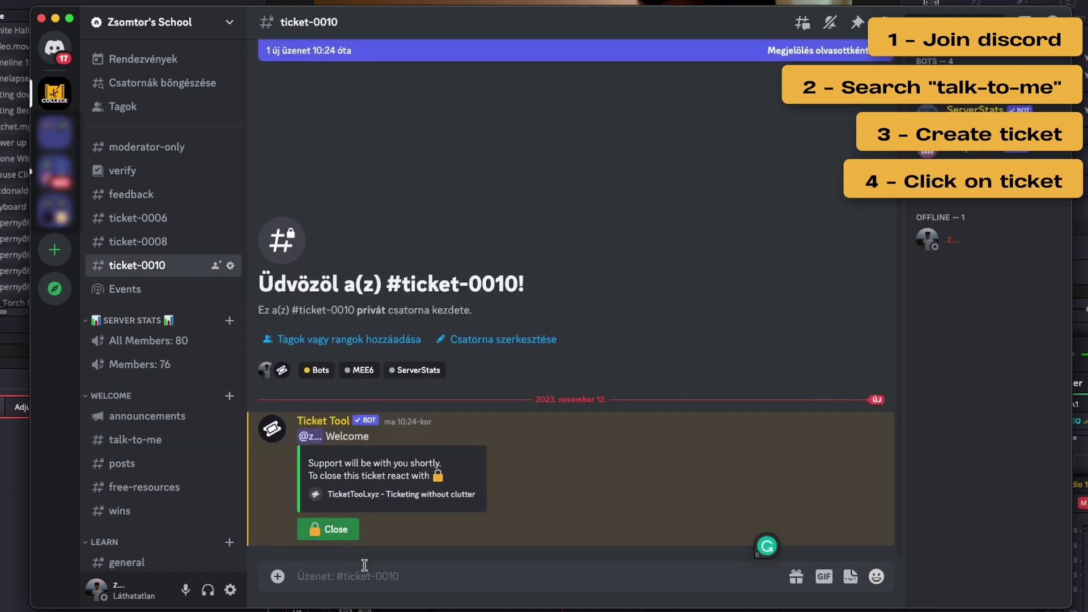
{"action": "type", "text": "i wan"}
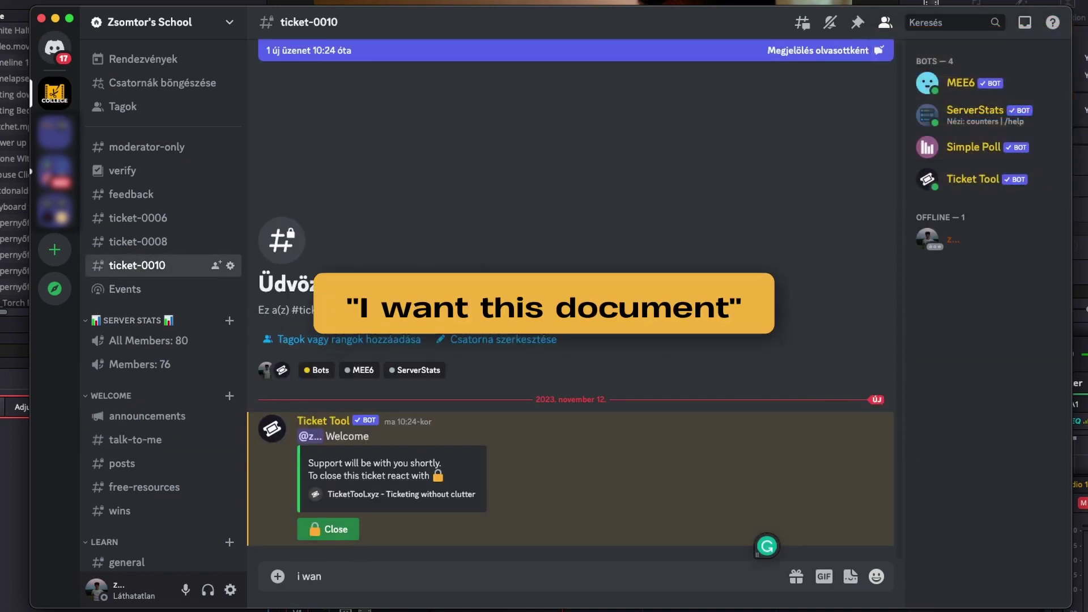
{"action": "type", "text": "t this document"}
{"action": "key", "text": "Return"}
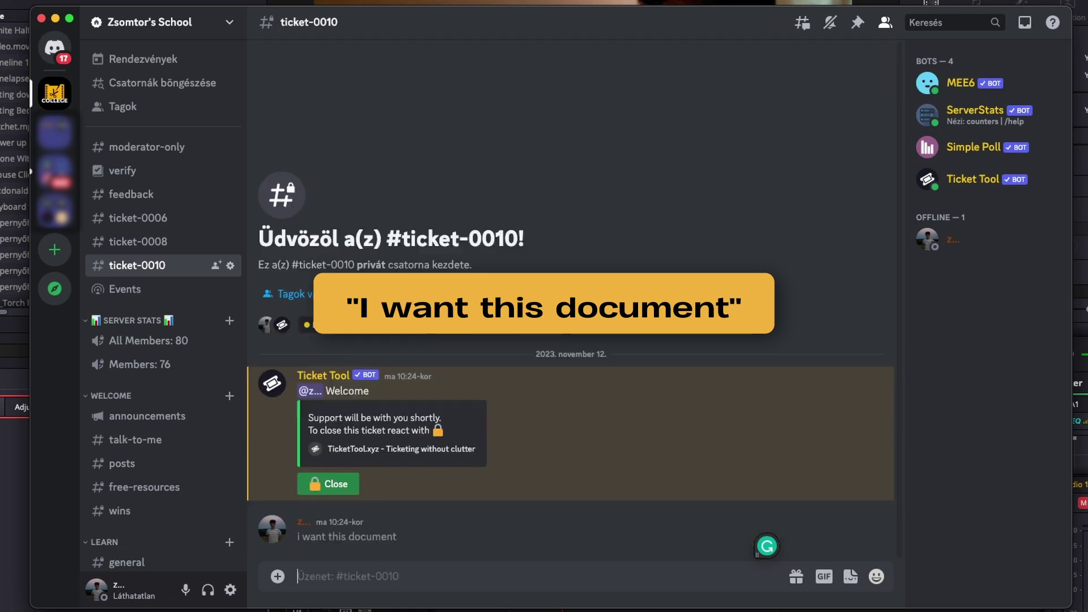